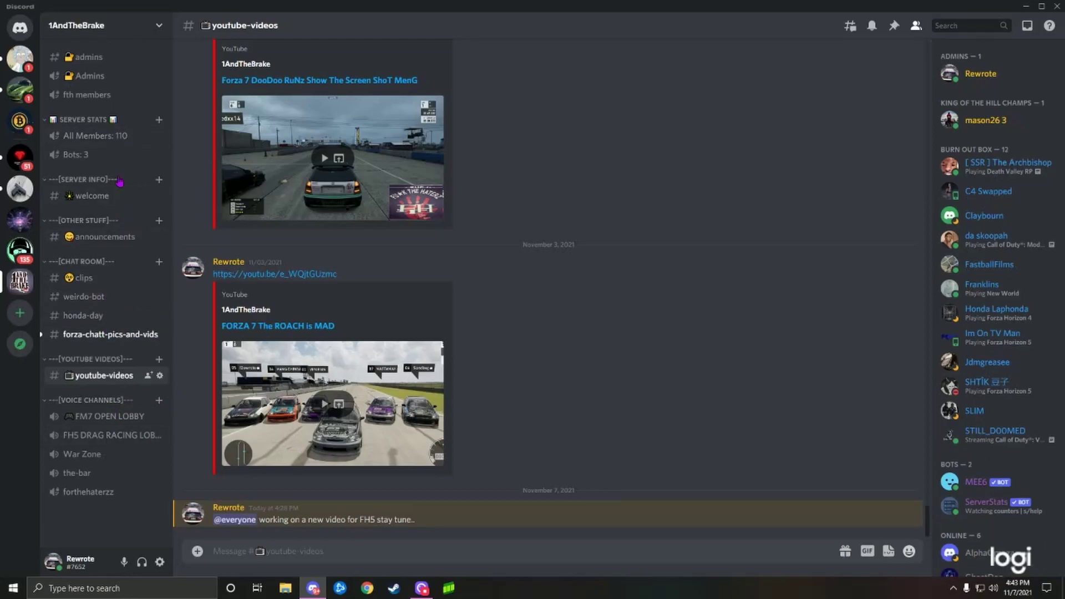
- Check the #welcome channel in Discord, then return to #youtube-videos
{"action": "left_click", "coordinate": [98, 196]}
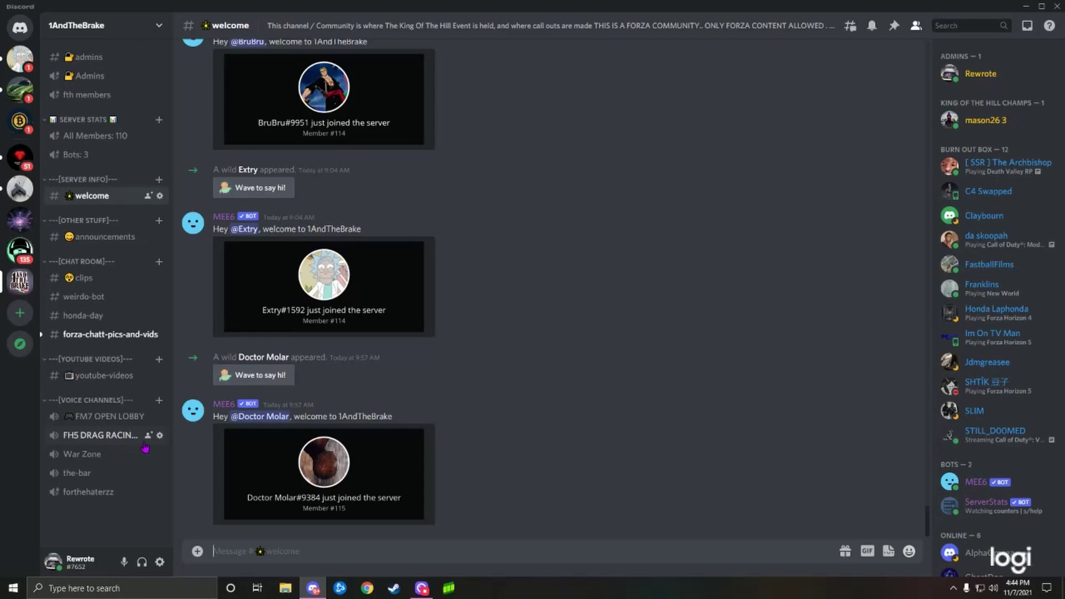
{"action": "left_click", "coordinate": [103, 376]}
{"action": "scroll", "coordinate": [546, 449], "scroll_direction": "up", "scroll_amount": 3}
{"action": "scroll", "coordinate": [545, 449], "scroll_direction": "up", "scroll_amount": 2}
{"action": "scroll", "coordinate": [545, 449], "scroll_direction": "down", "scroll_amount": 5}
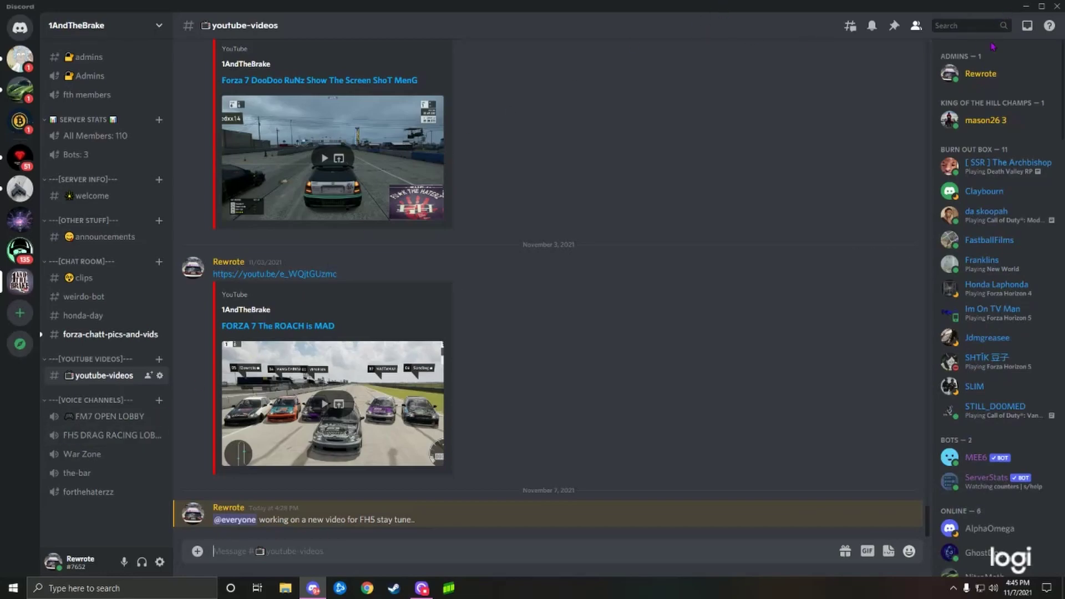
- Minimize Discord and launch Forza Horizon 5 from the Start menu's Recently added list
{"action": "left_click", "coordinate": [1029, 10]}
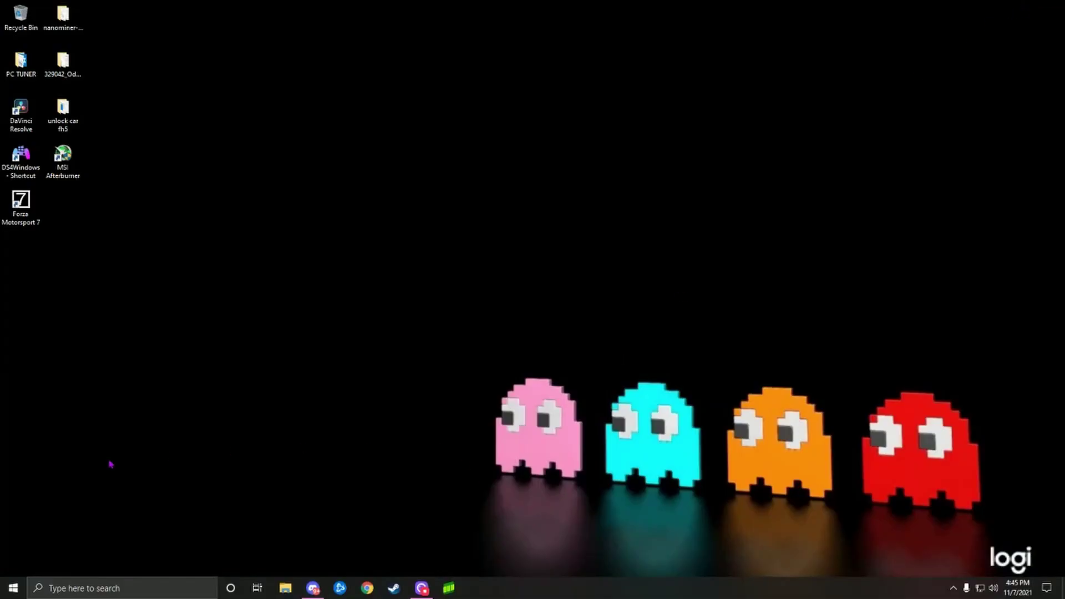
{"action": "left_click", "coordinate": [14, 588]}
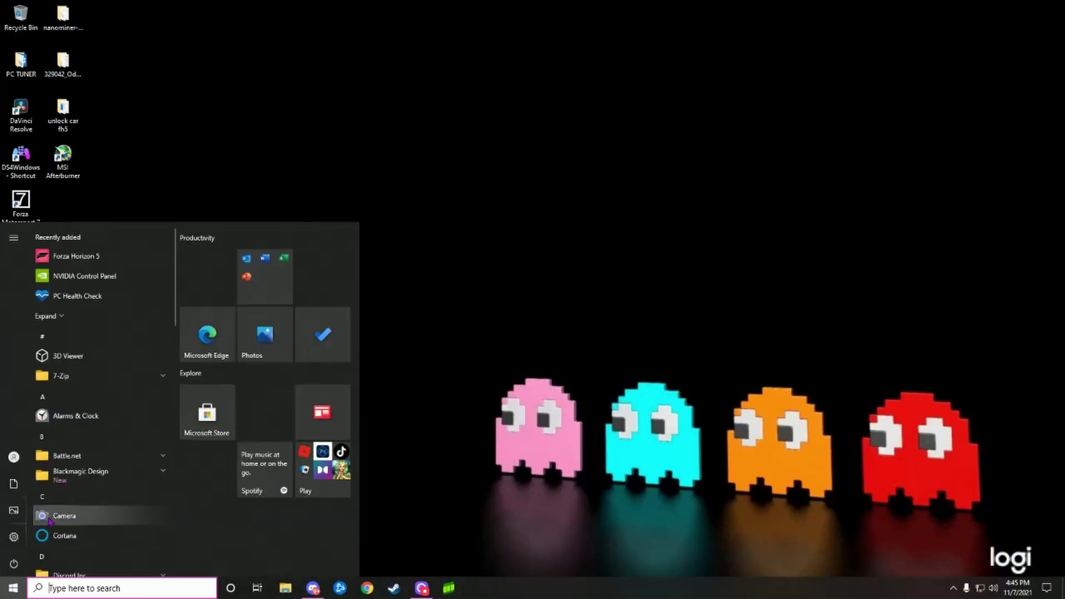
{"action": "left_click", "coordinate": [100, 258]}
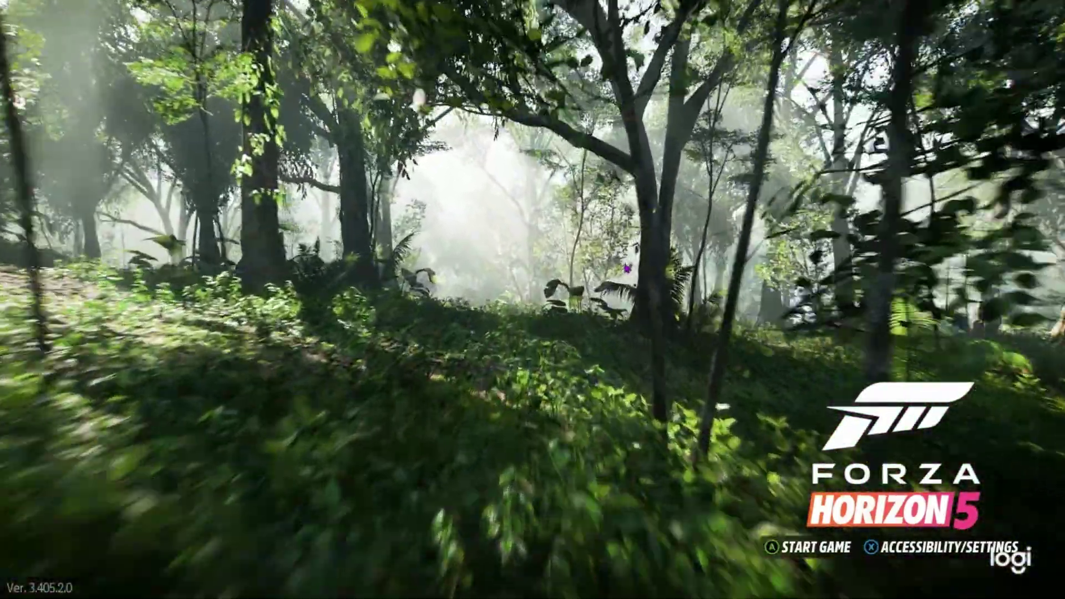
- Start the game from the title screen and choose Continue to load the saved progress
{"action": "key", "text": "Return"}
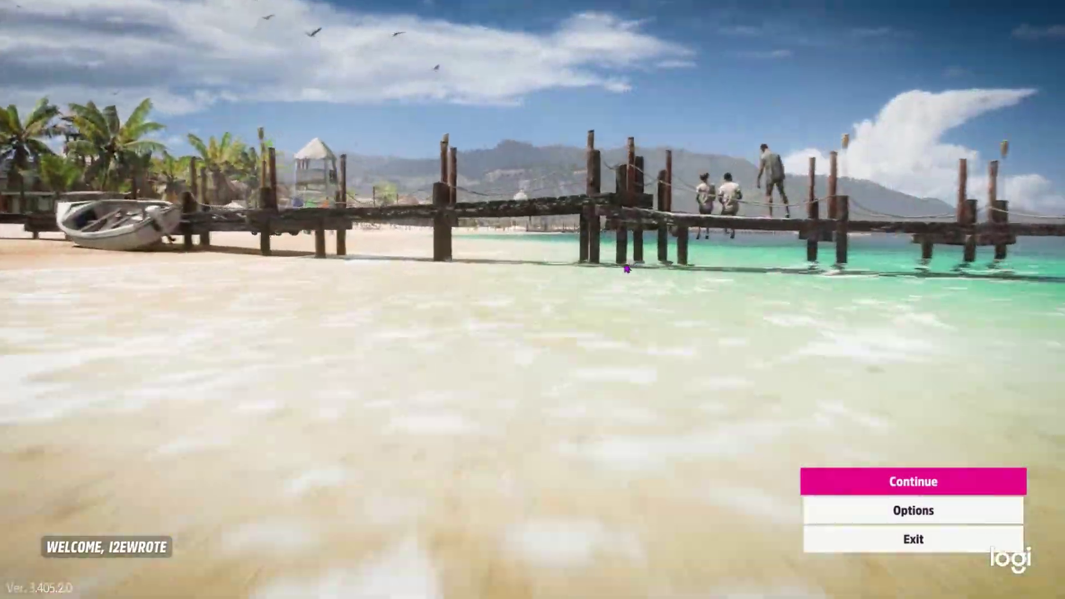
{"action": "key", "text": "Return"}
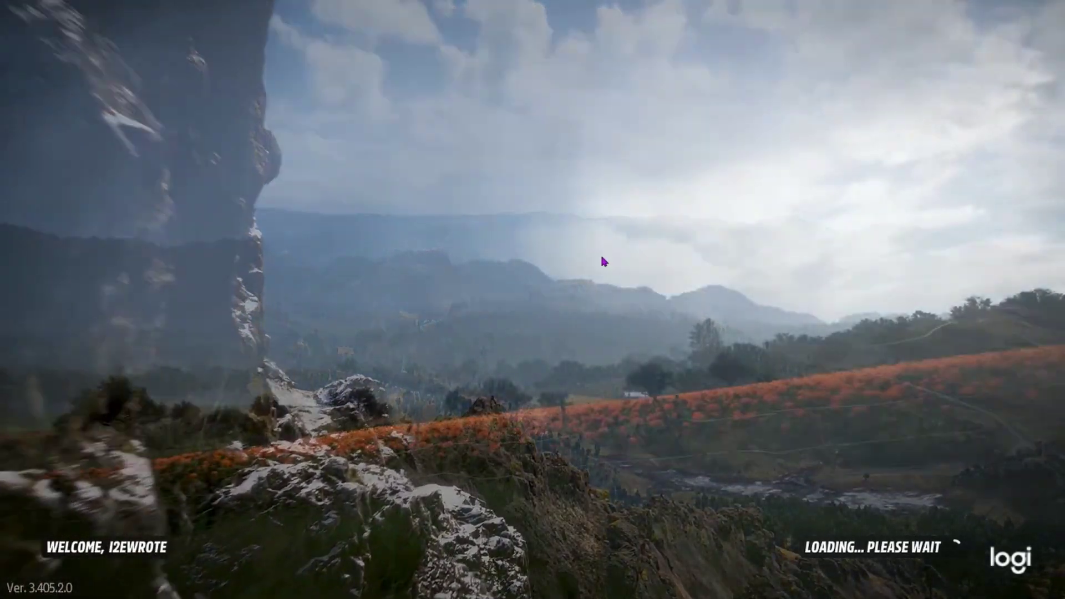
- Bring up the Windows Start menu over the frozen loading screen to unstick it
{"action": "key", "text": "super"}
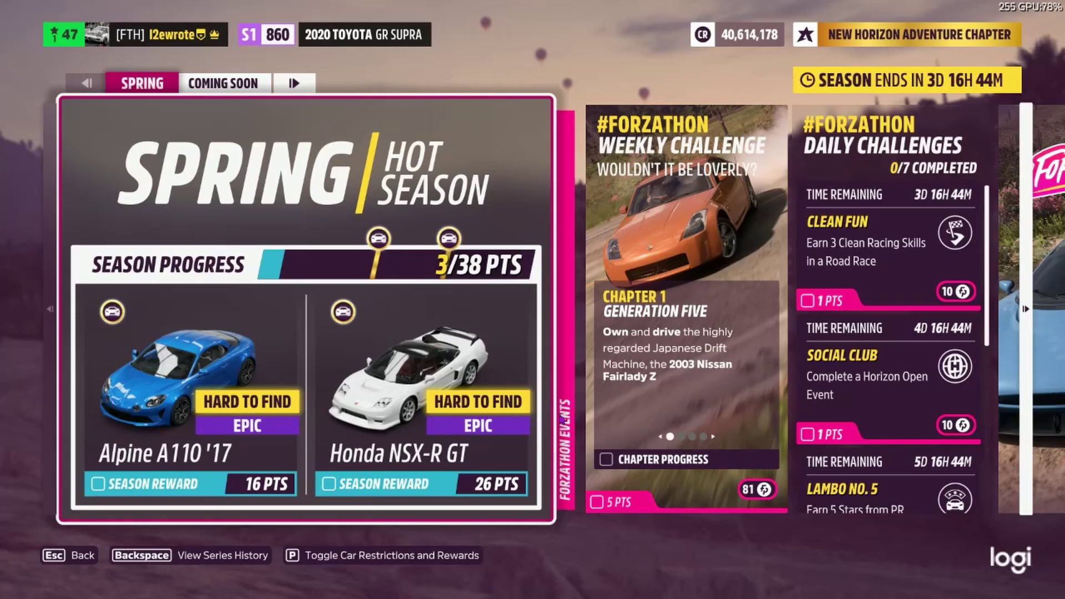
- Move to the Garage section, then exit the menus back to the Toyota GR Supra
{"action": "key", "text": "Escape"}
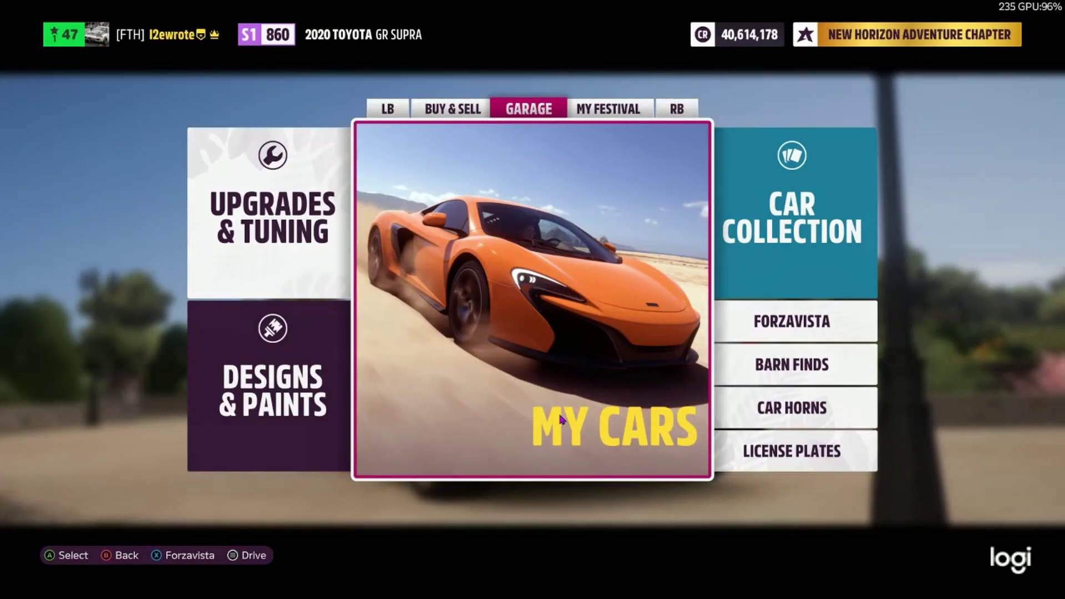
{"action": "key", "text": "Escape"}
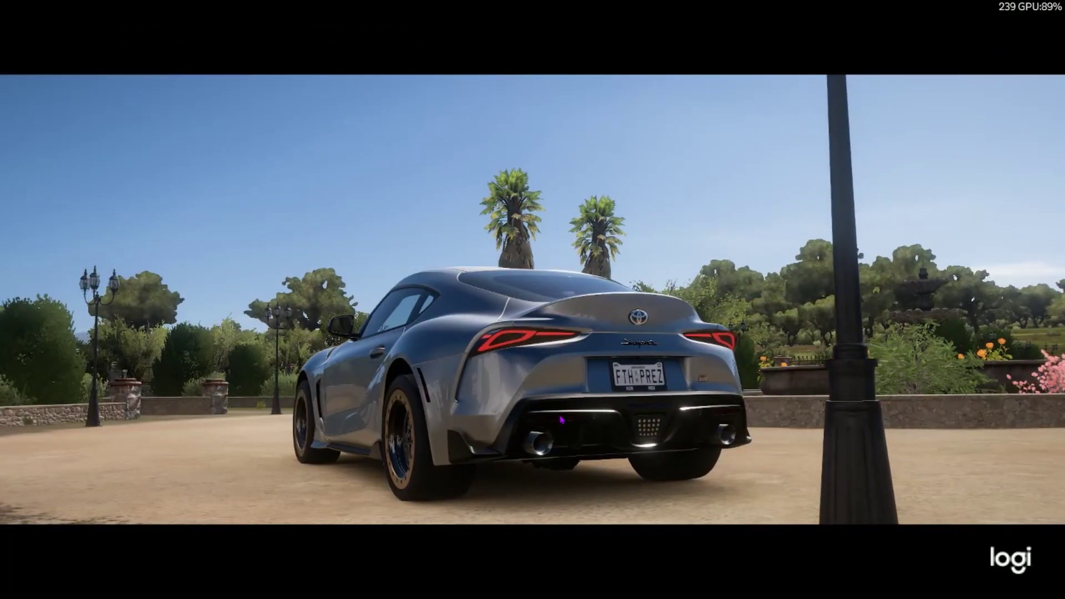